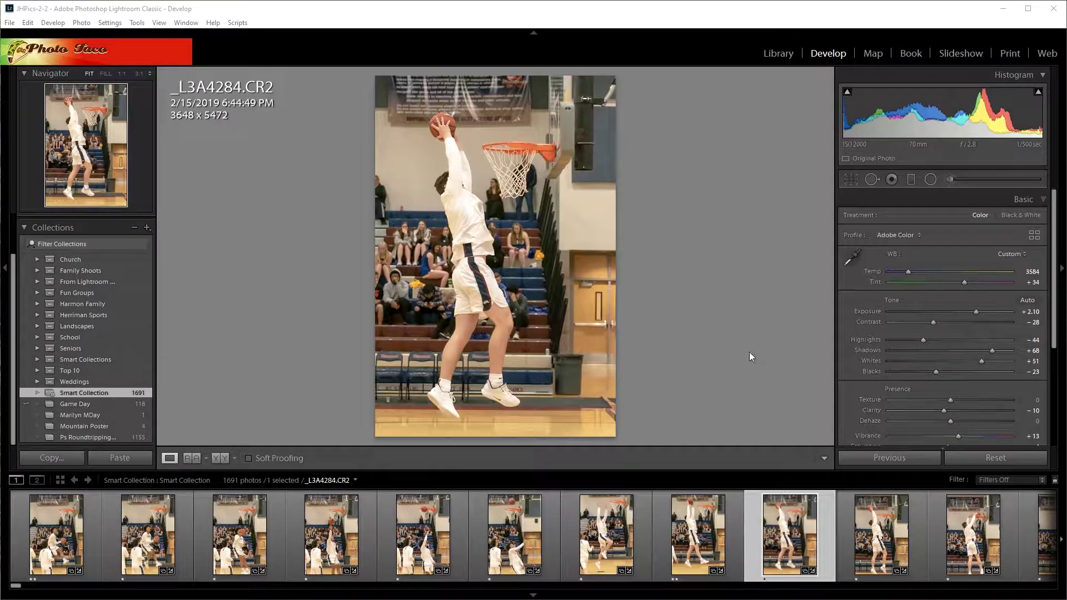
- Send the dunk photo _L3A4284.CR2 to Adobe Photoshop CC 2019 for editing
right_click(776, 529)
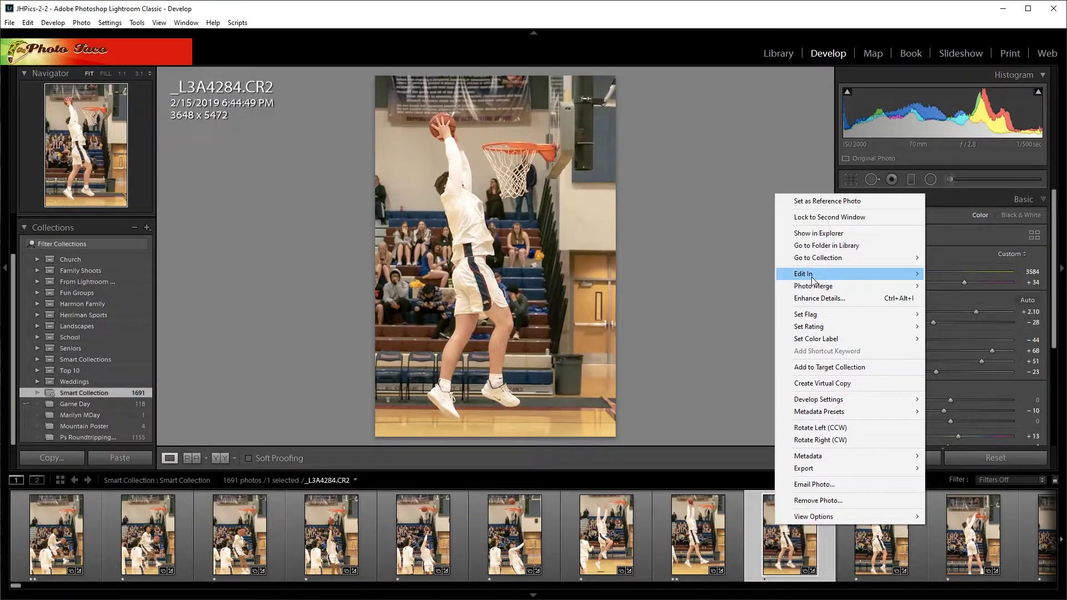
mouse_move(813, 276)
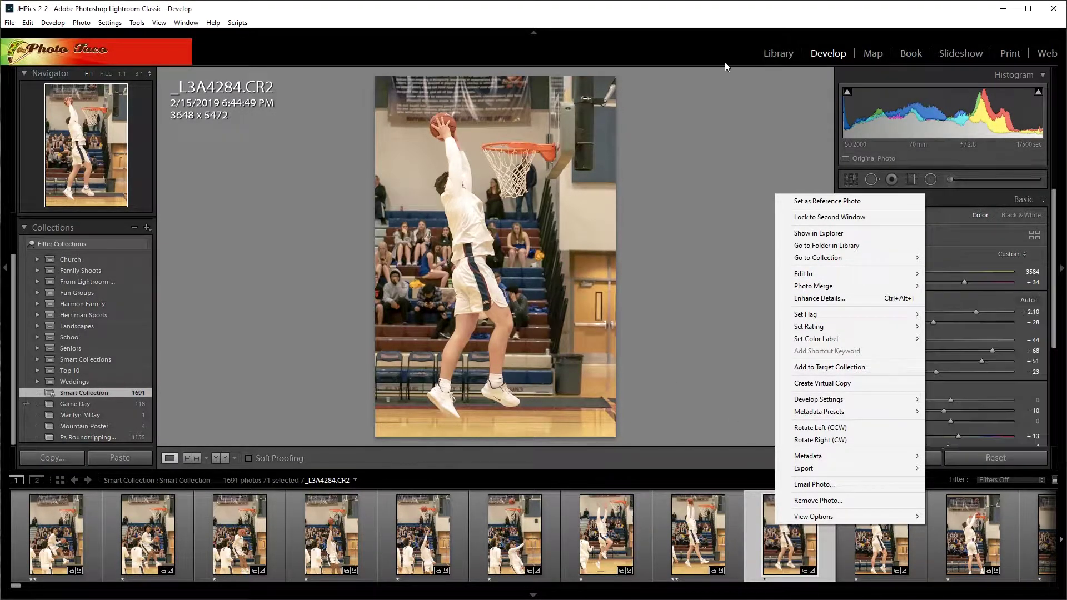
click(733, 23)
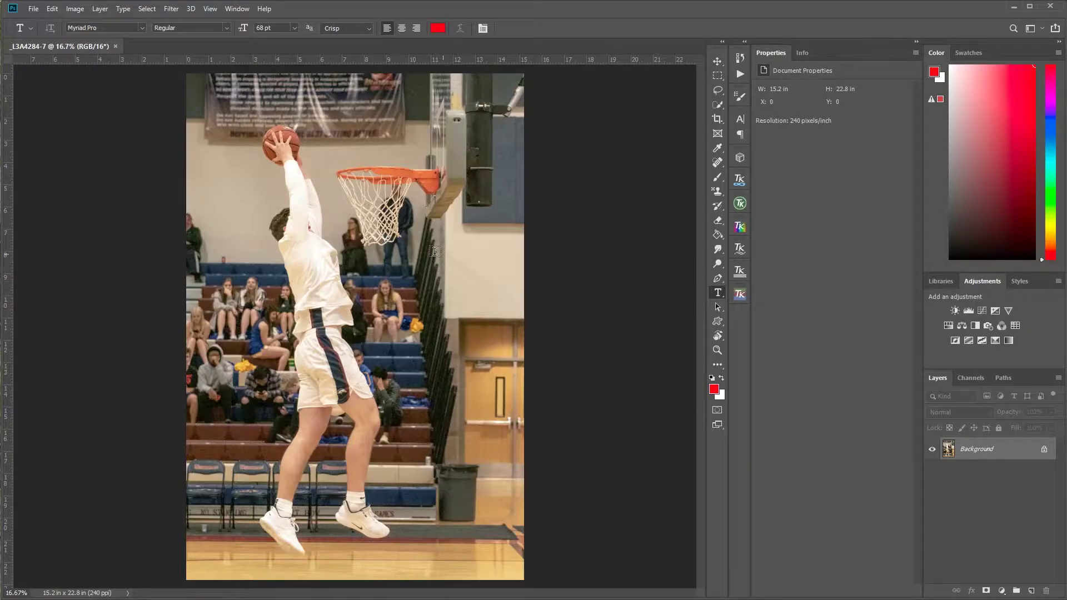
- Add a 'Test' text layer across the player's chest and commit it
click(292, 268)
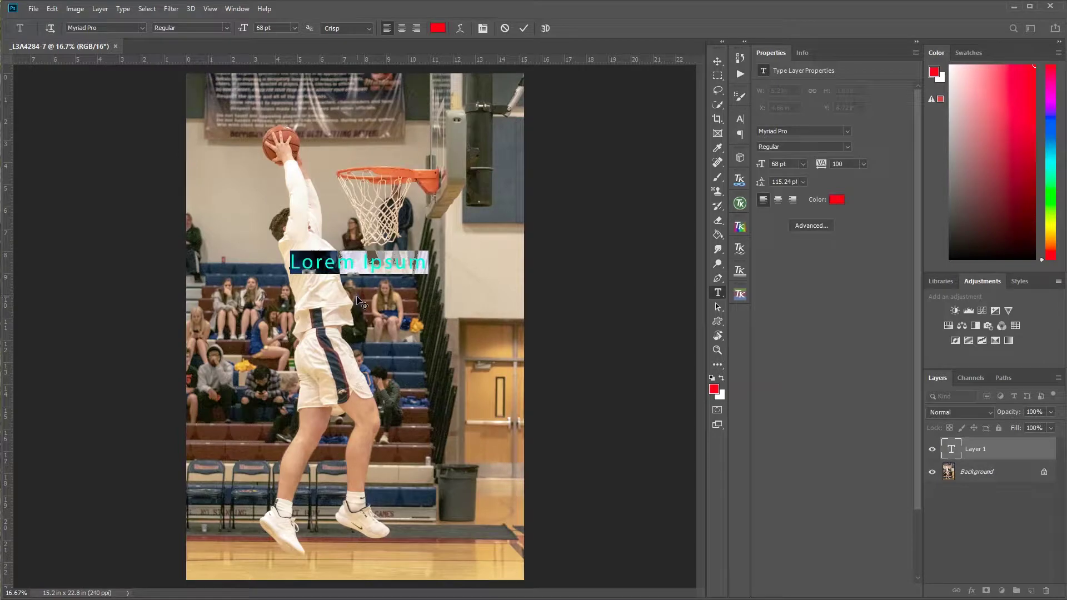
text(Test)
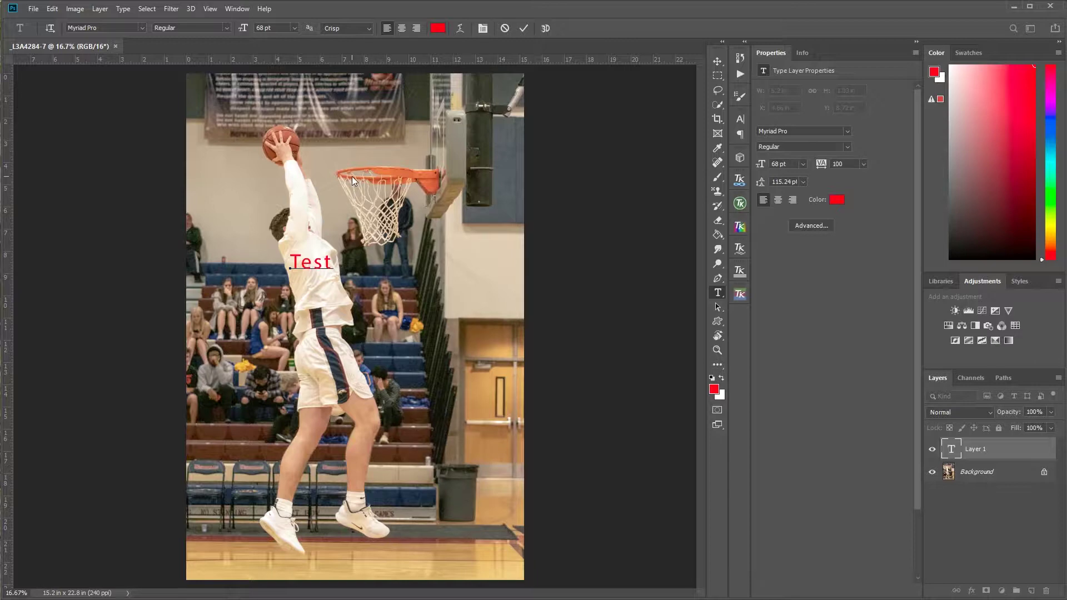
click(524, 30)
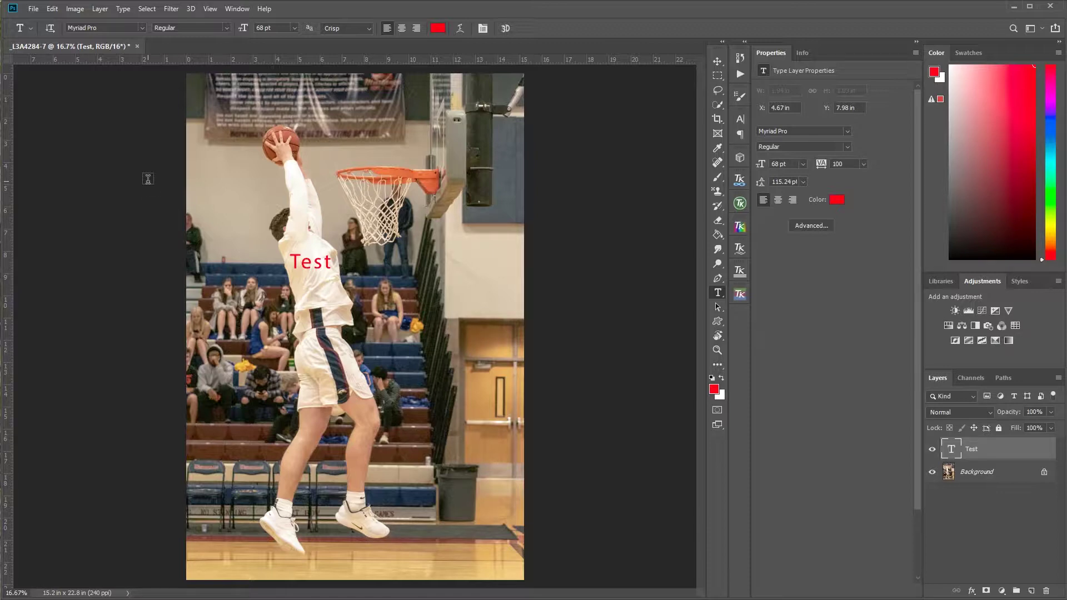
- Close the _L3A4284-7 document so Photoshop asks whether to save changes
click(34, 9)
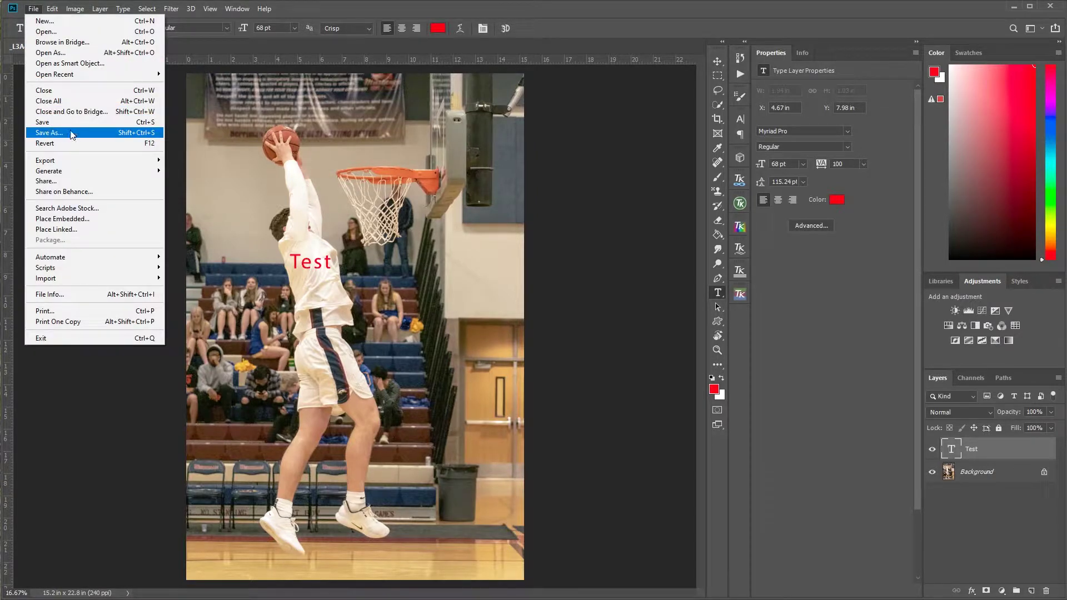
mouse_move(72, 164)
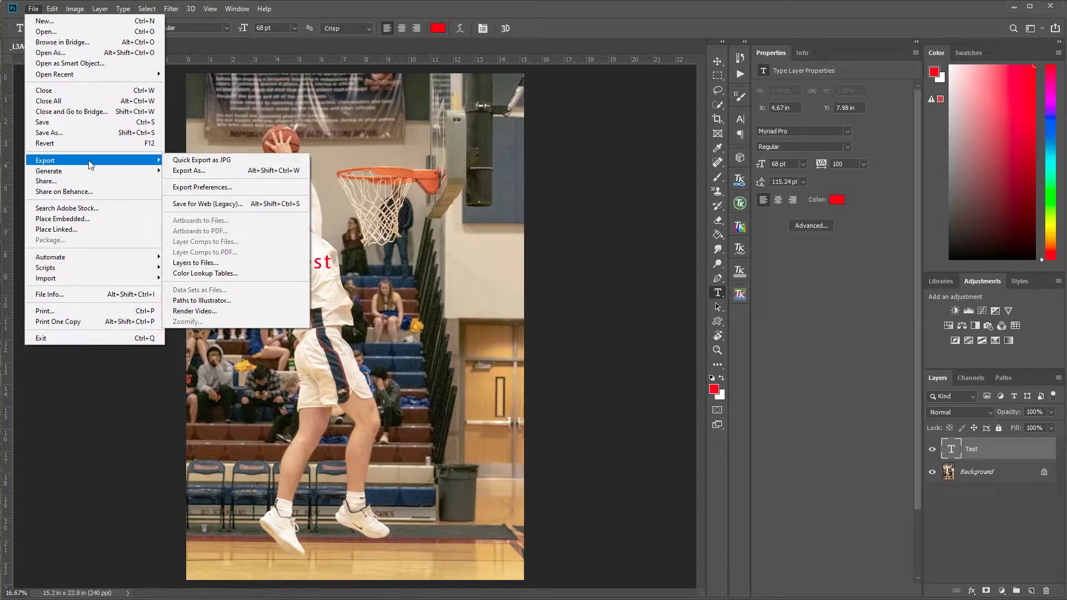
click(394, 11)
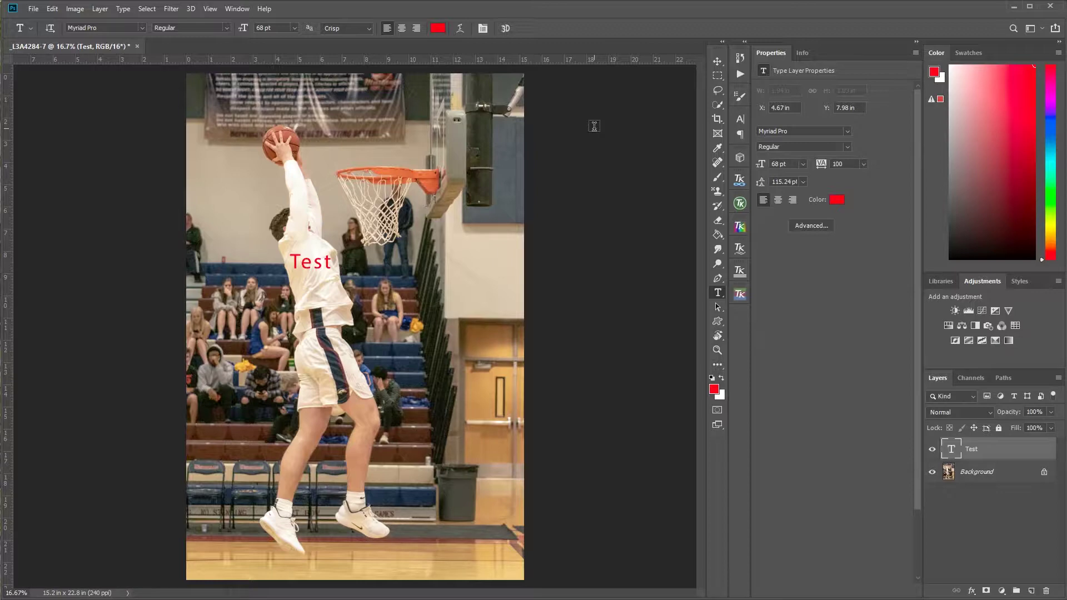
click(34, 8)
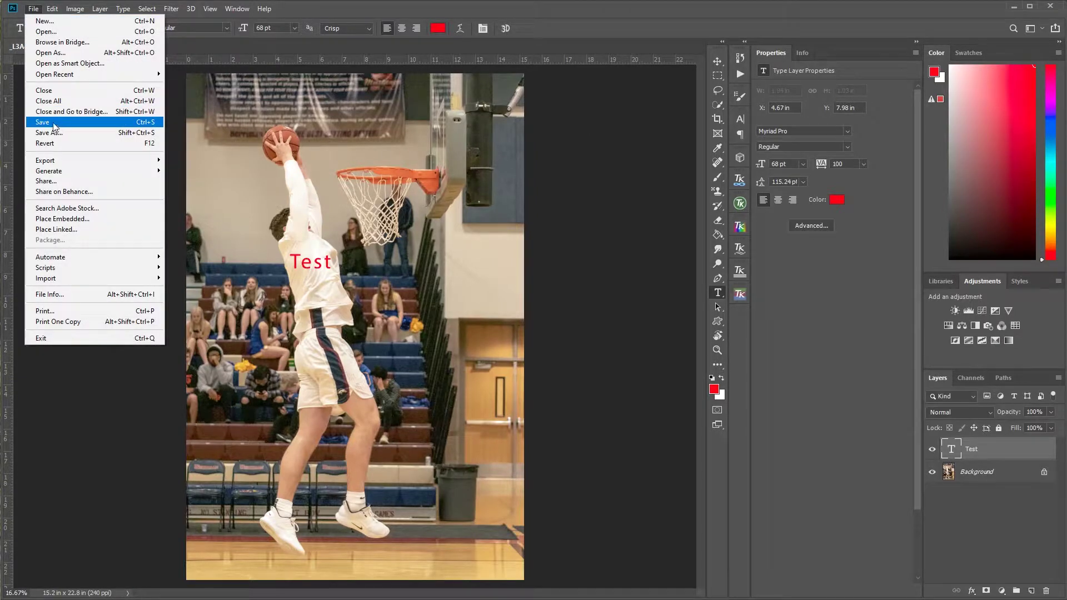
click(329, 15)
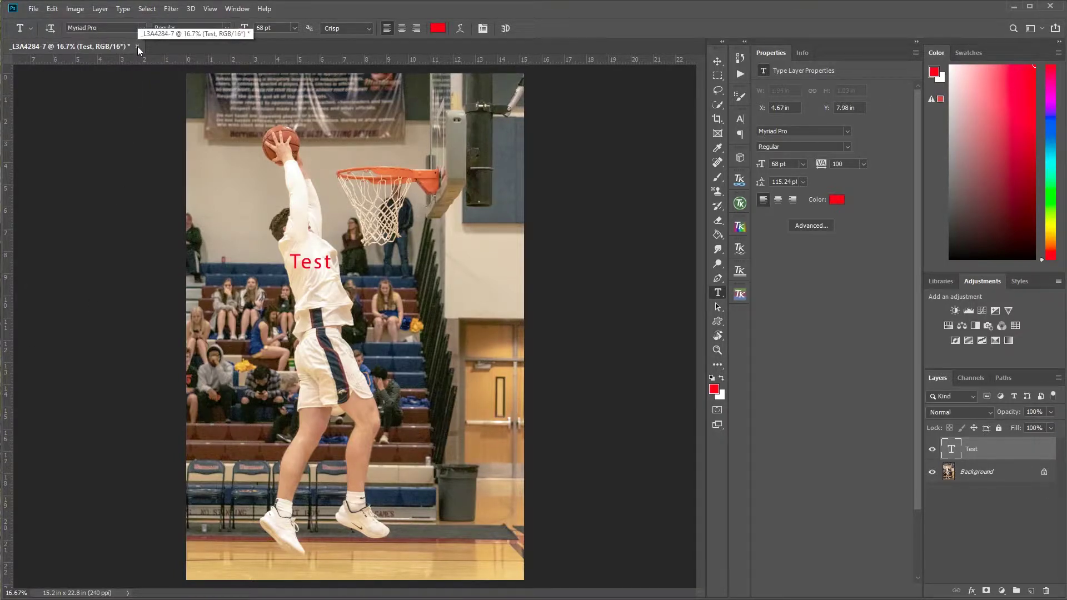
click(138, 46)
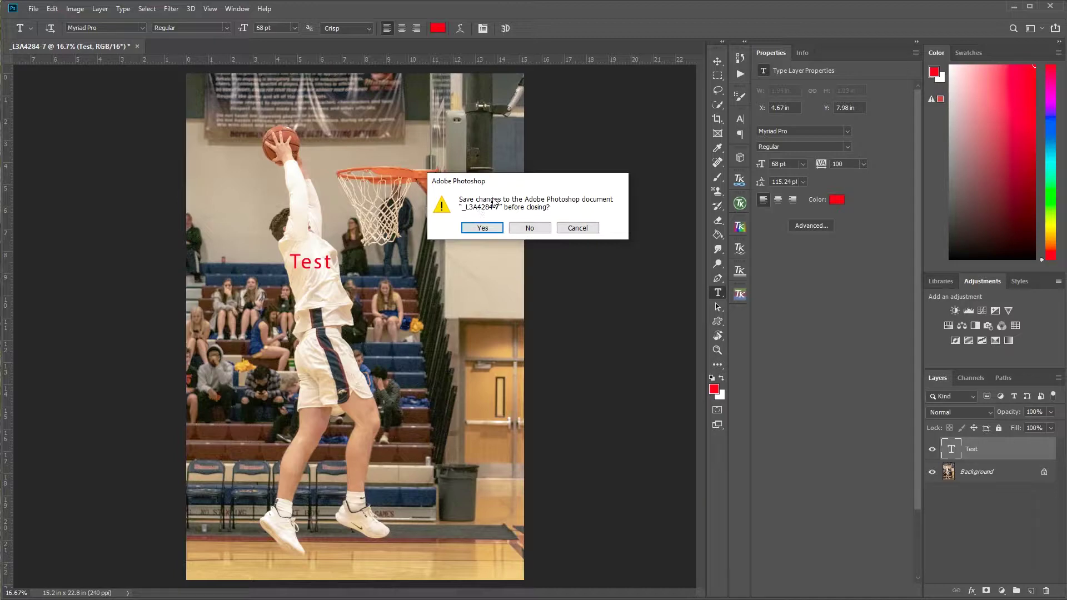
- Save the changes to _L3A4284-7 and return to Lightroom Classic
click(483, 229)
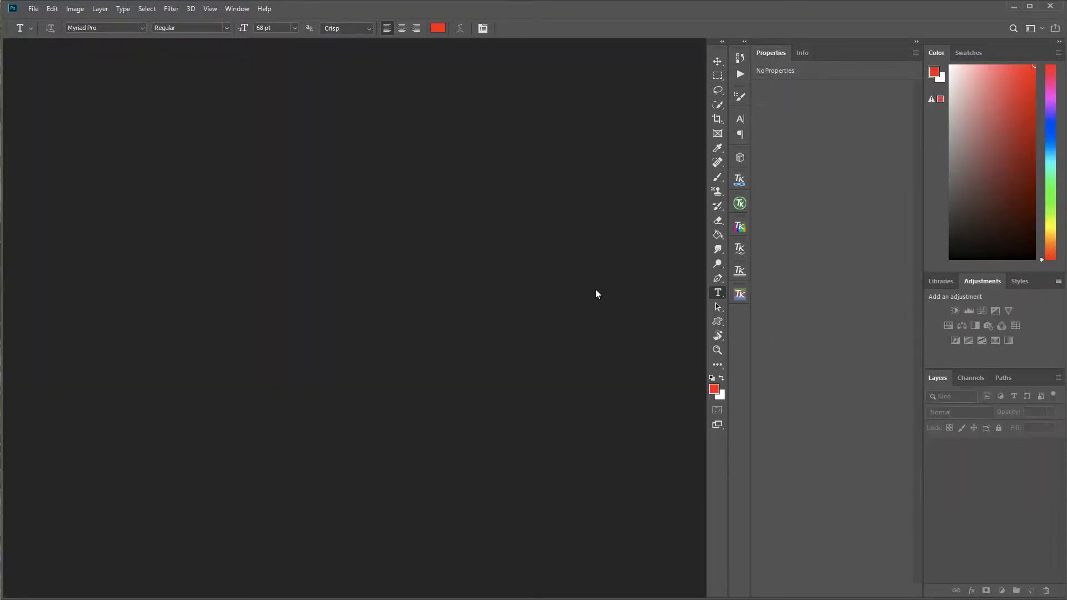
key(alt+Tab)
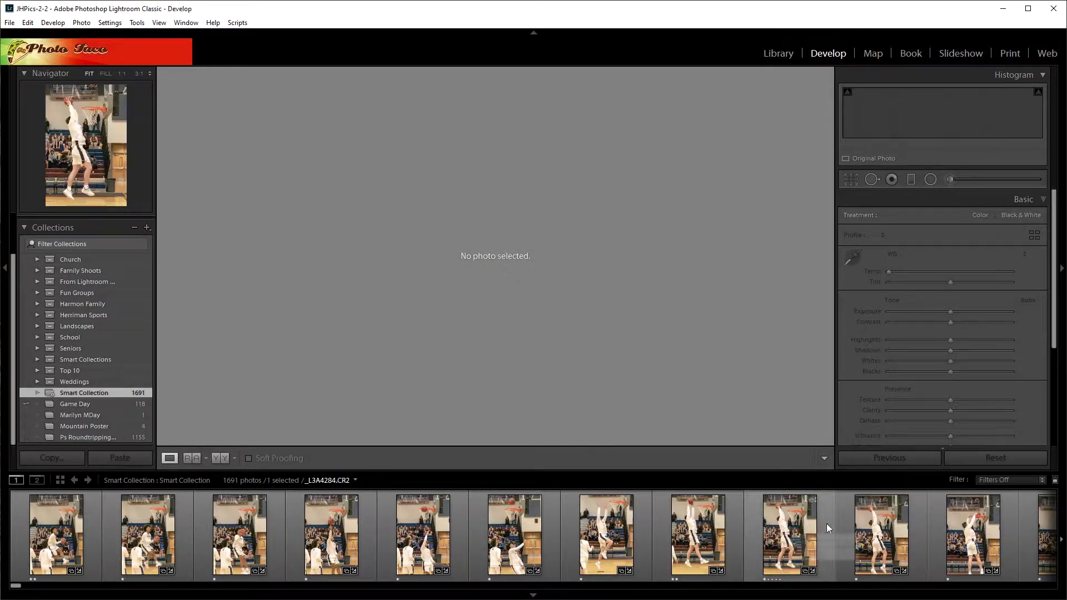
- Select the original _L3A4284 thumbnail and scroll the filmstrip looking for the edited copy
click(789, 534)
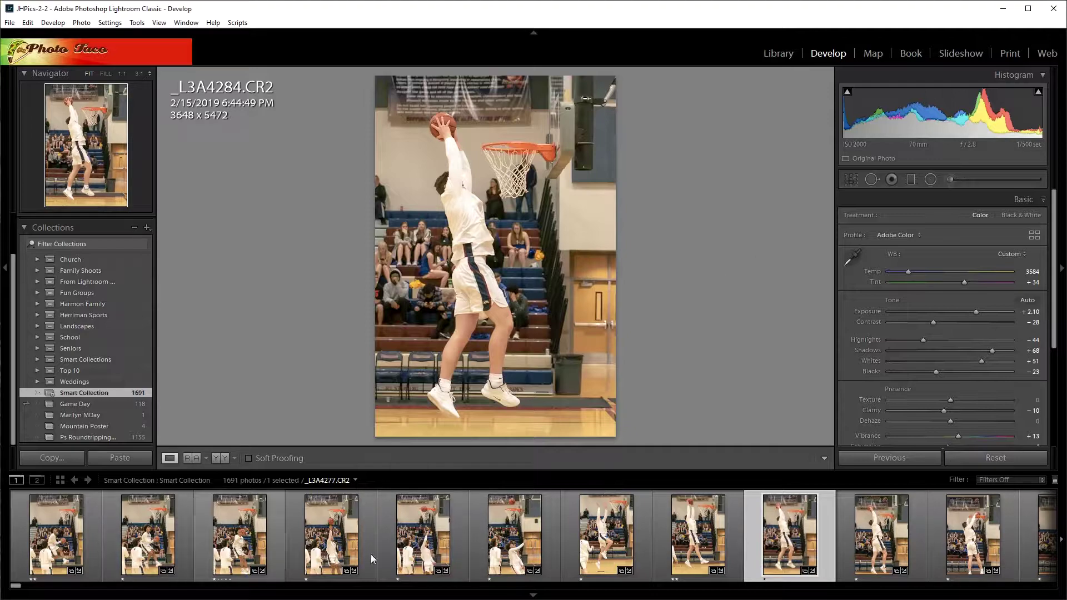
drag(16, 585, 1001, 586)
scroll(1014, 536, up, 10)
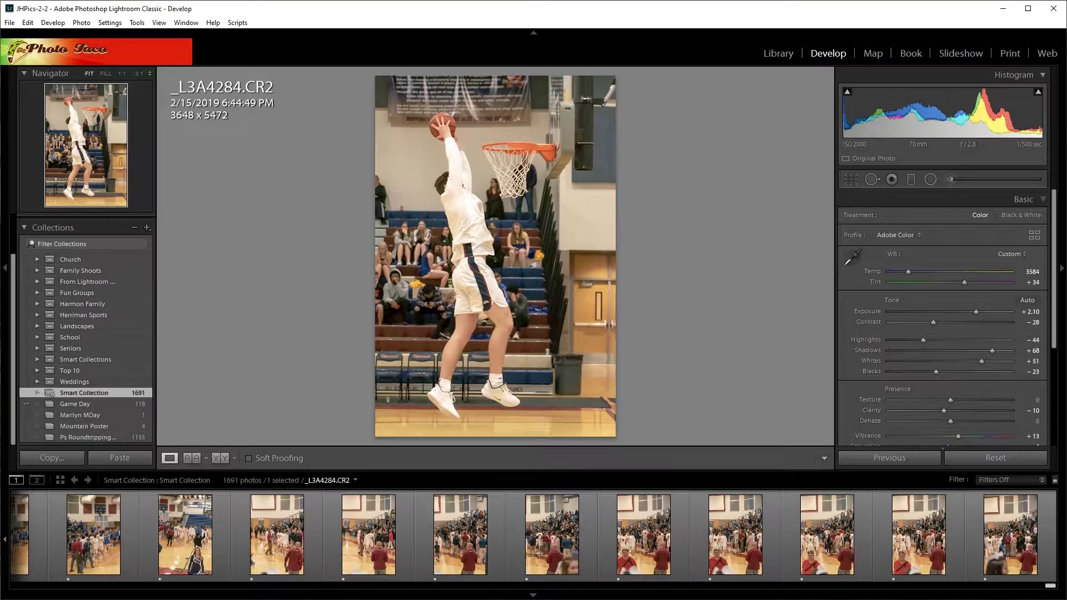
scroll(305, 546, up, 5)
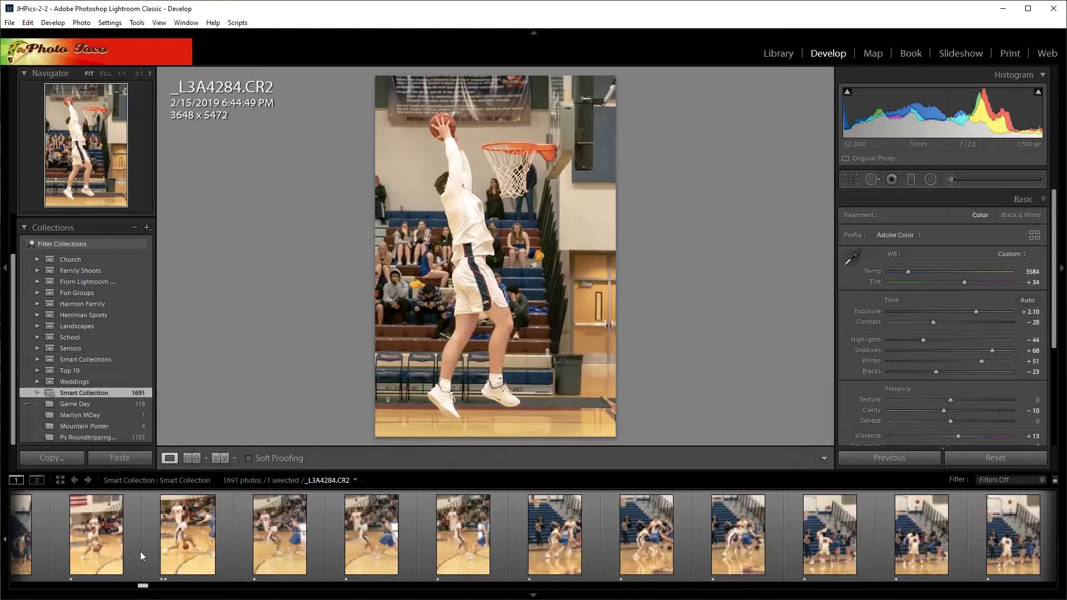
scroll(72, 563, up, 3)
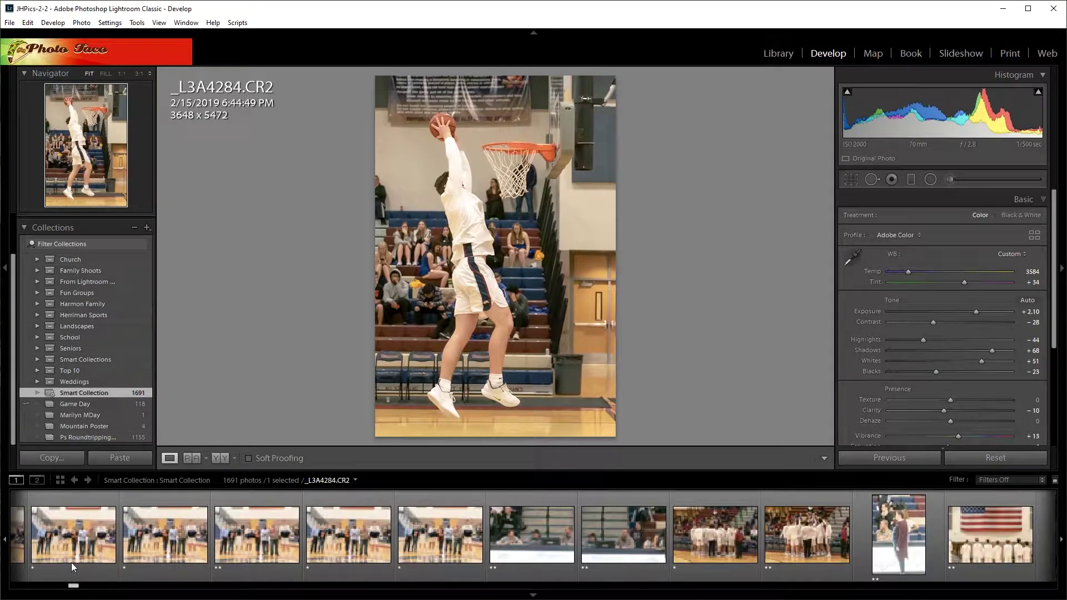
scroll(55, 565, up, 5)
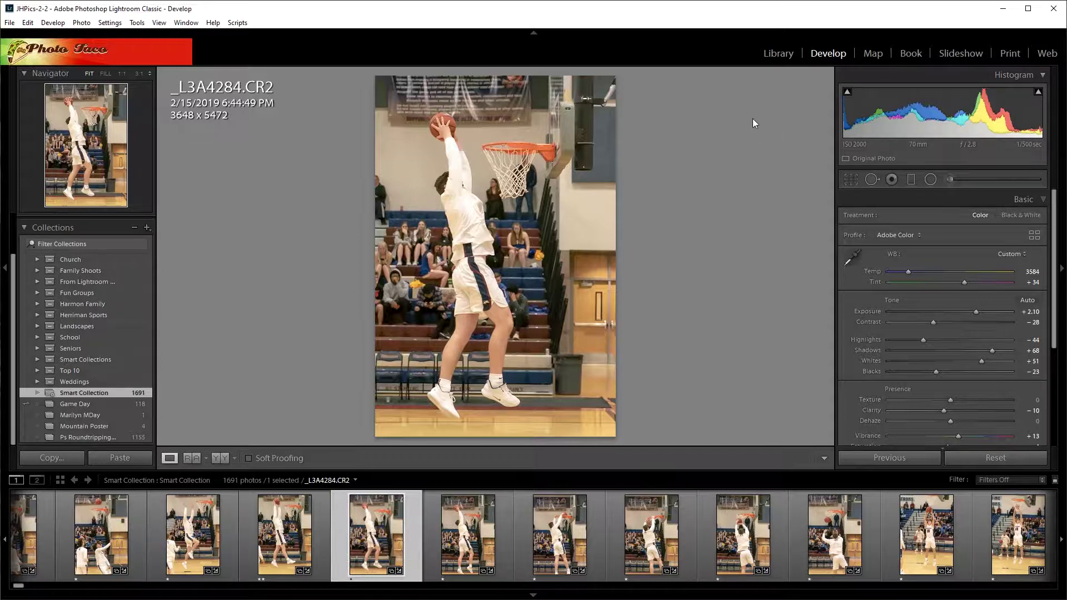
- Switch to the Library module's thumbnail grid of the 1691-photo Smart Collection
click(778, 53)
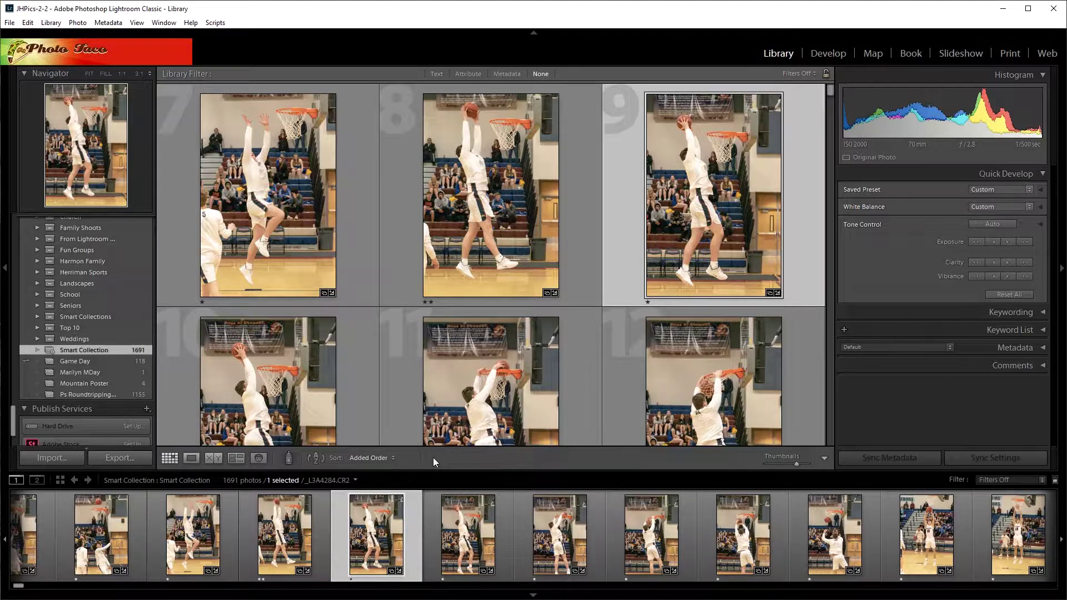
- Open Lightroom's Preferences at the External Editing settings
click(30, 25)
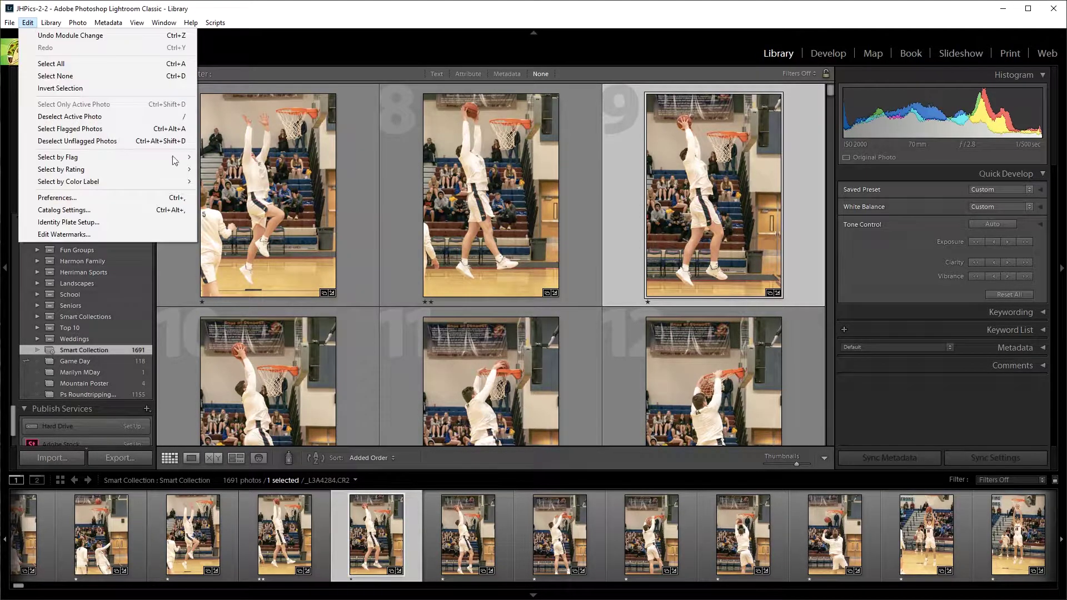
click(64, 199)
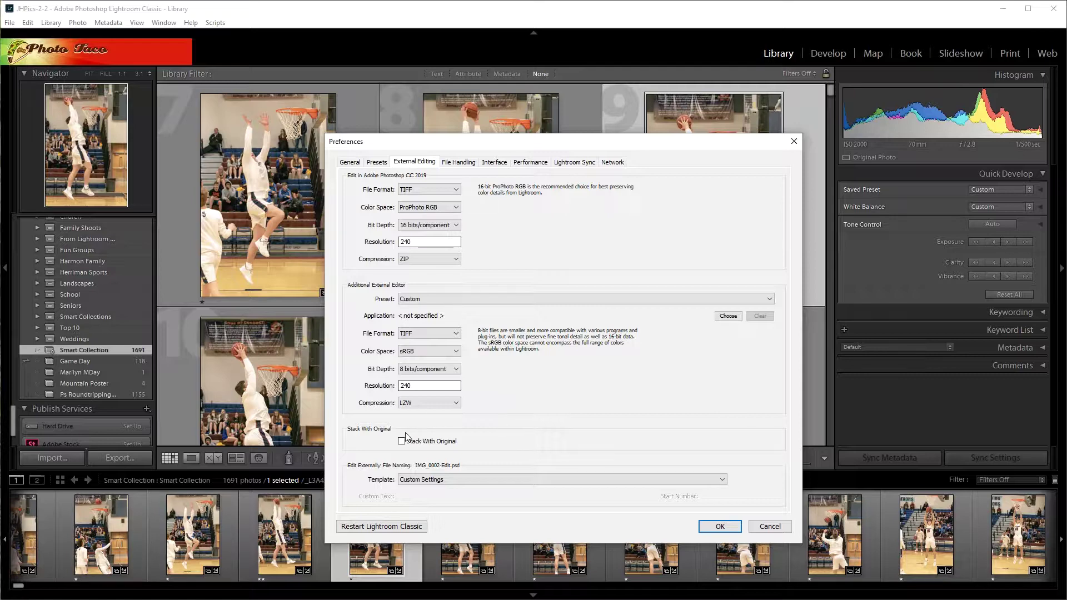
- Cancel the Preferences dialog, leaving the TIFF/ProPhoto RGB external editing settings unchanged
click(768, 527)
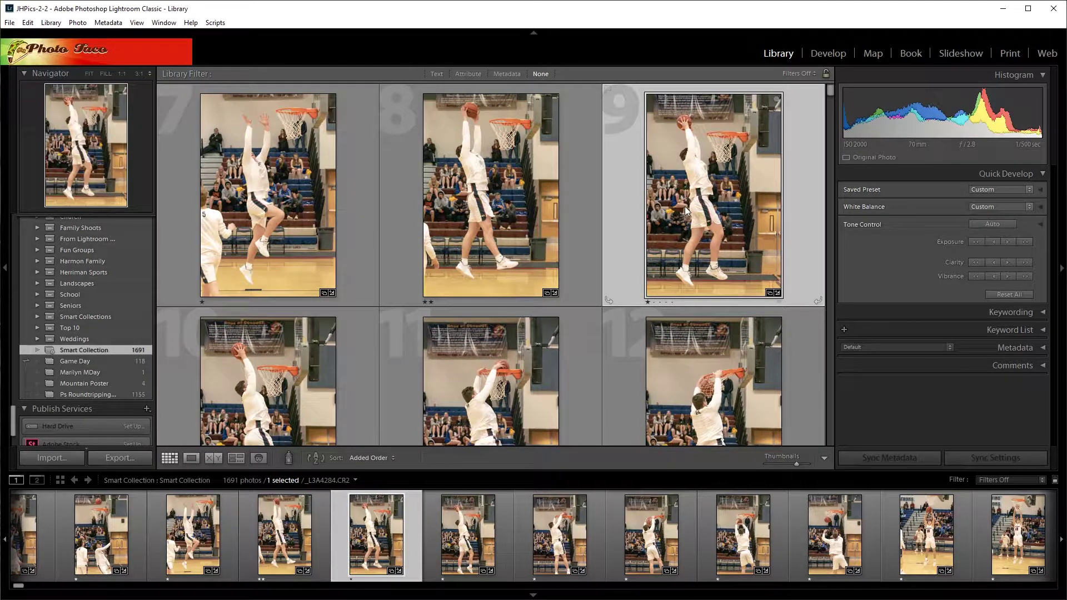
right_click(69, 349)
click(124, 399)
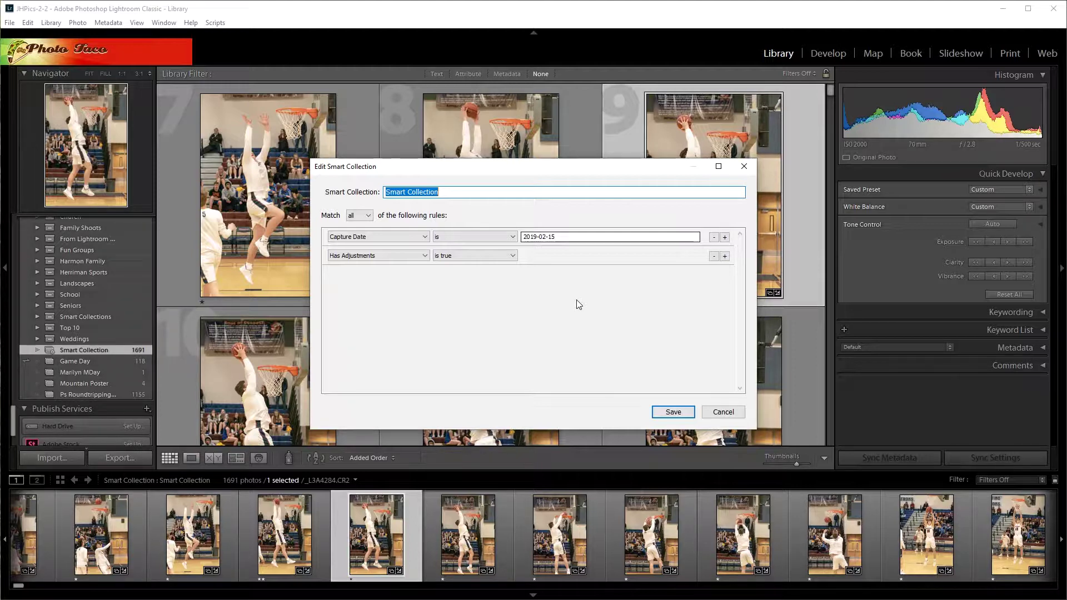
click(719, 413)
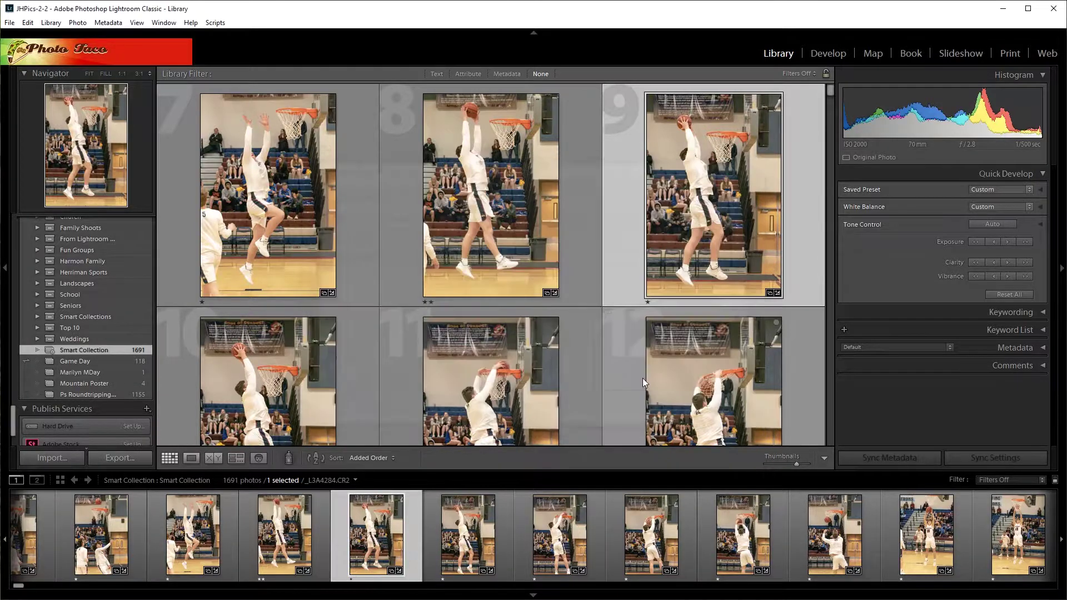
- Jump from the dunk photo's filmstrip thumbnail to its 7DM2 folder in the Library
right_click(361, 525)
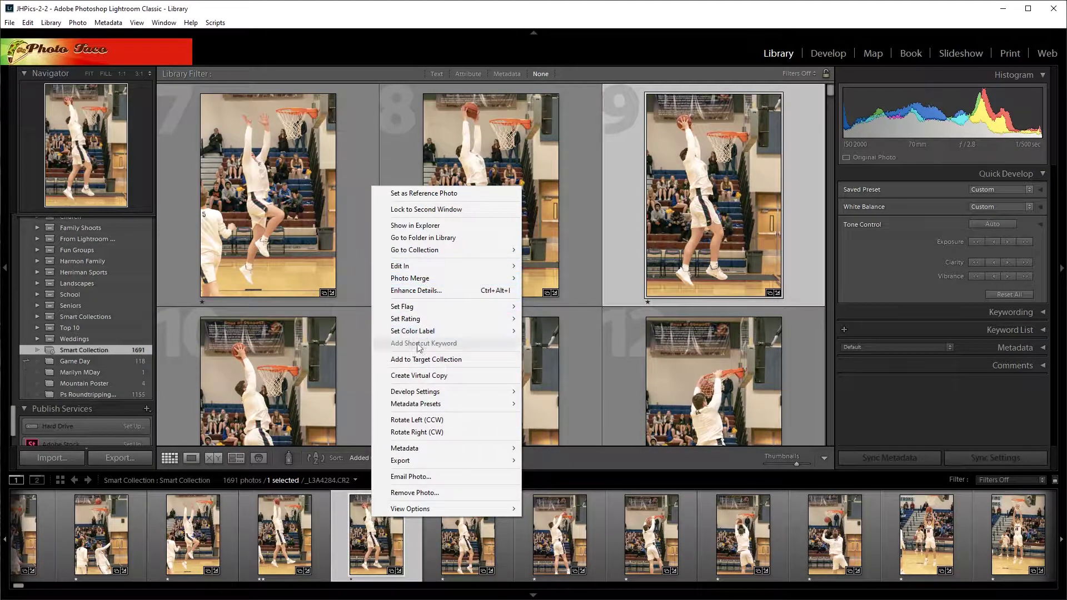
click(462, 236)
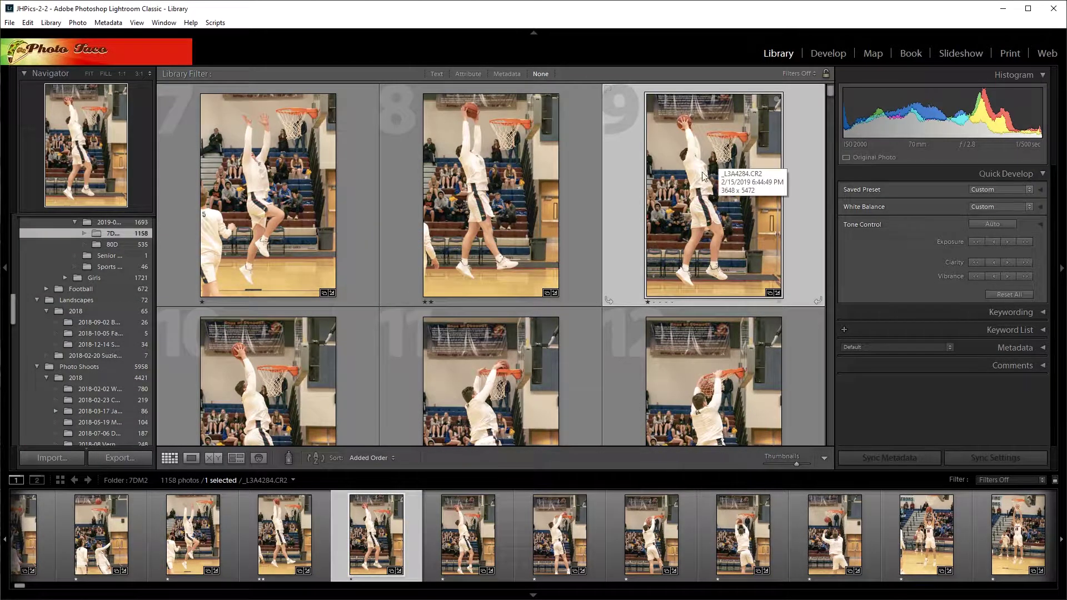
- Find _L3A4284-Edit.tif at the end of the 7DM2 filmstrip, then open the Sort choices
scroll(689, 166, up, 2)
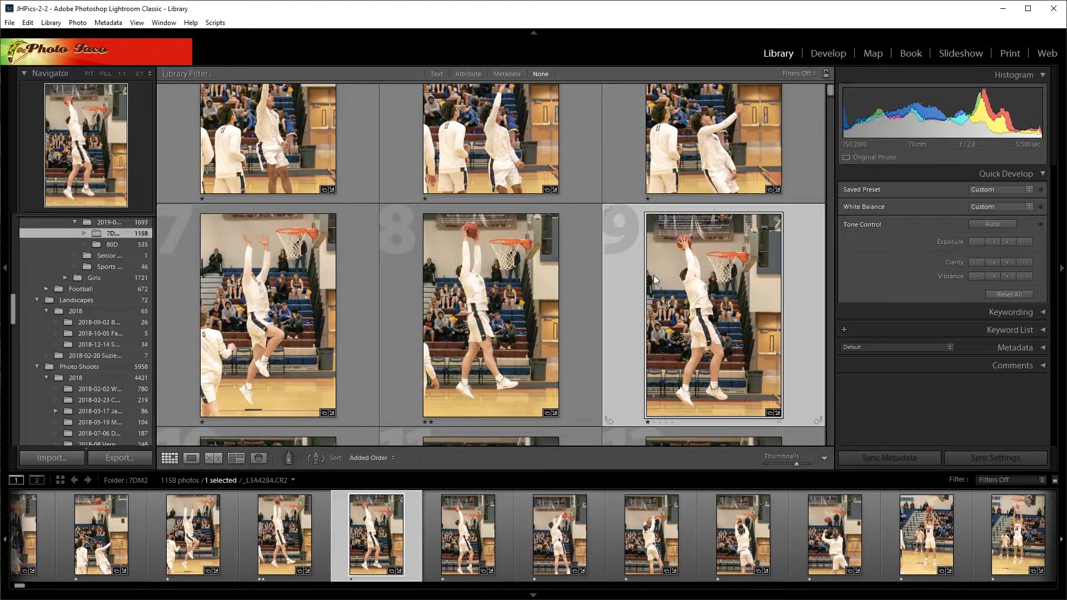
scroll(654, 275, down, 2)
scroll(638, 246, up, 2)
drag(18, 588, 913, 564)
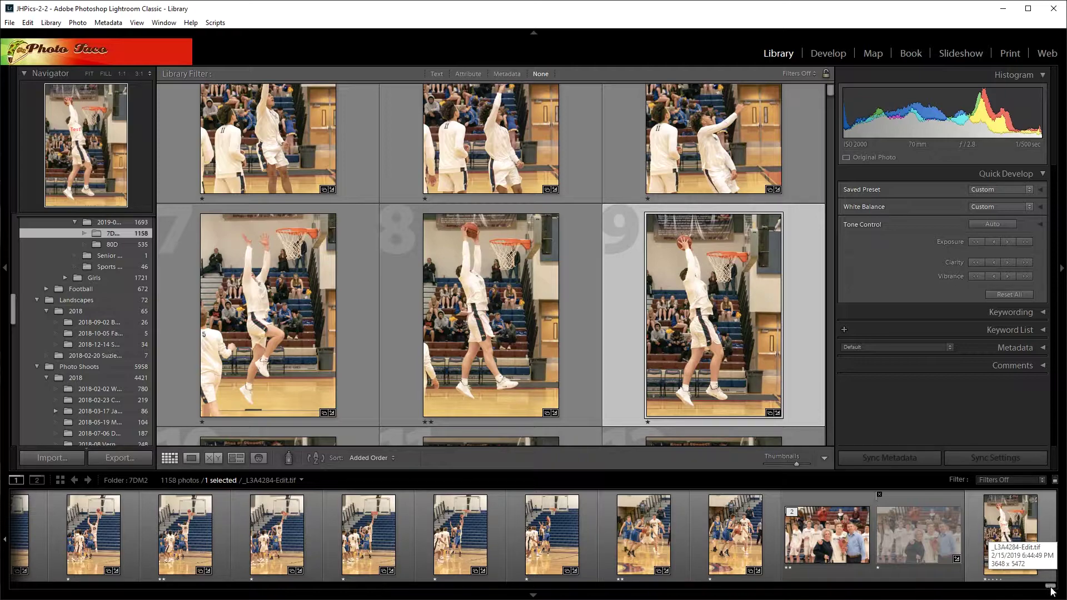
drag(1050, 586, 14, 598)
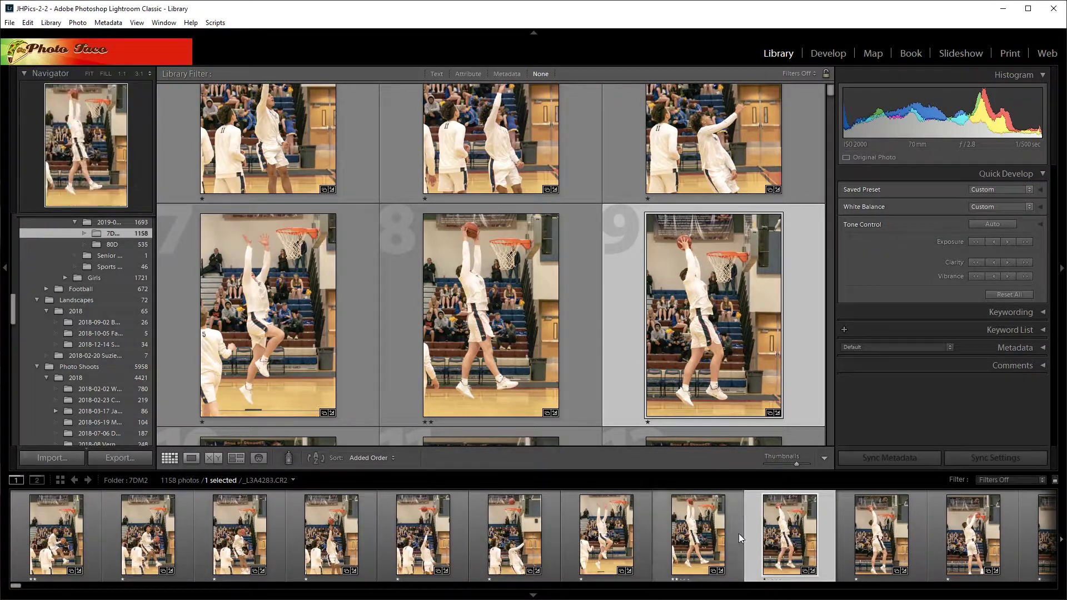
click(363, 457)
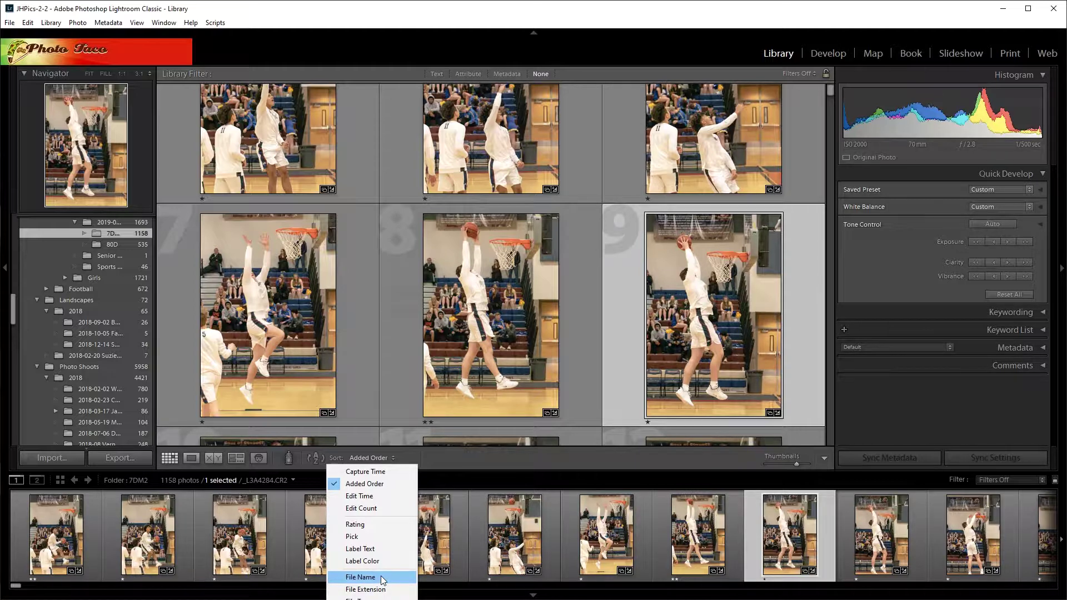
- Sort the 7DM2 grid by Capture Time and scroll up to the dunk photos
click(368, 470)
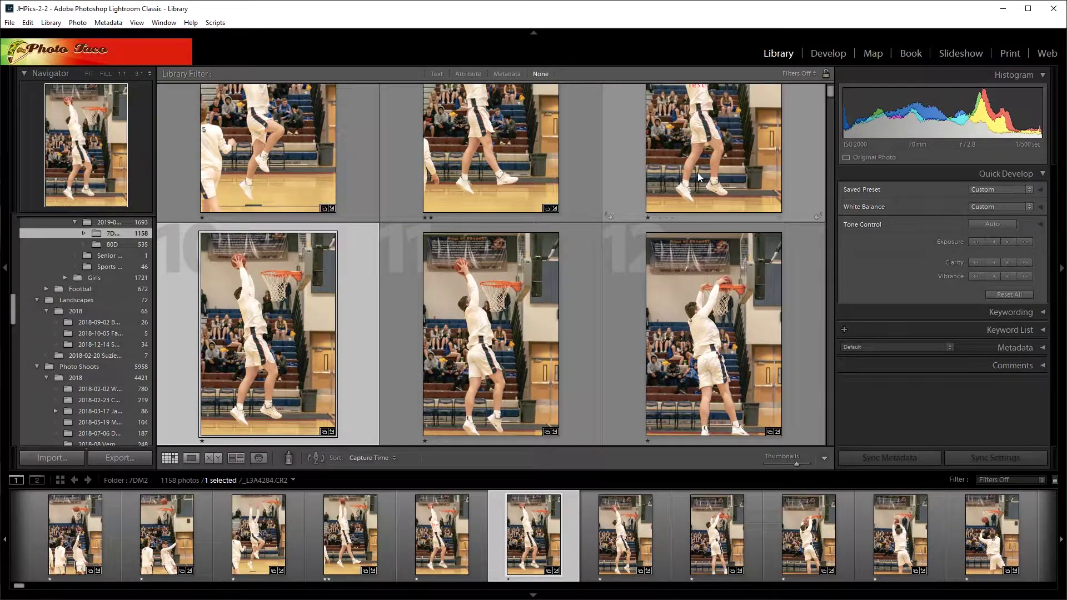
scroll(696, 172, up, 2)
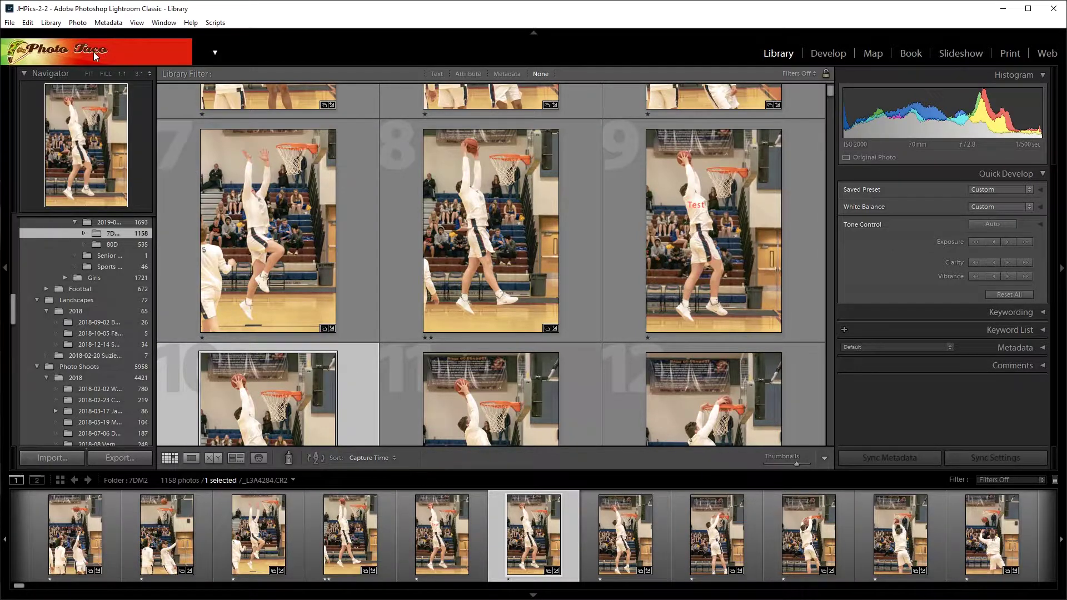
click(27, 23)
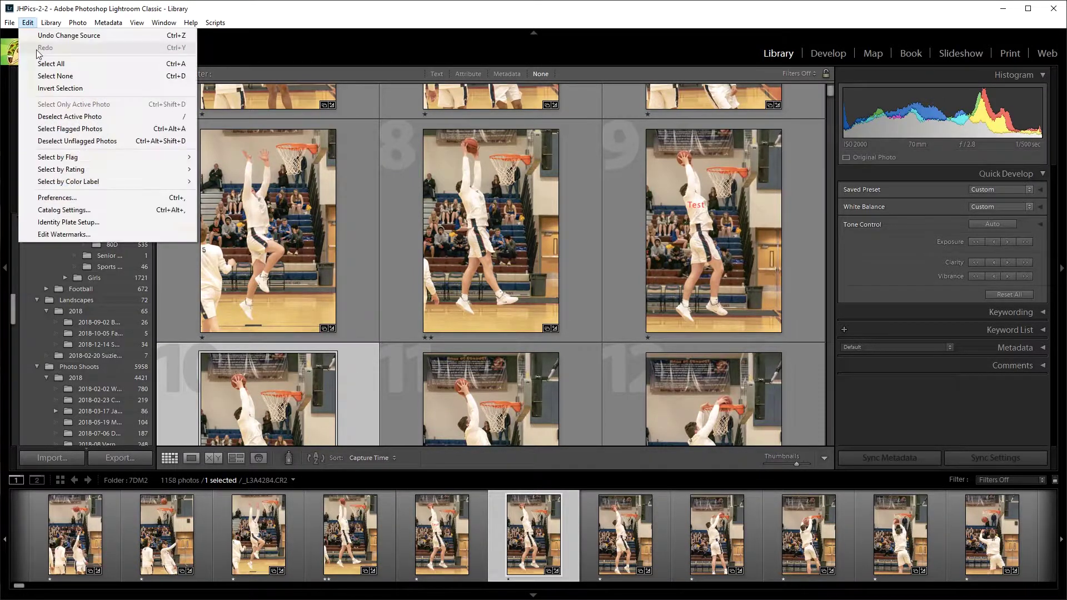
click(57, 198)
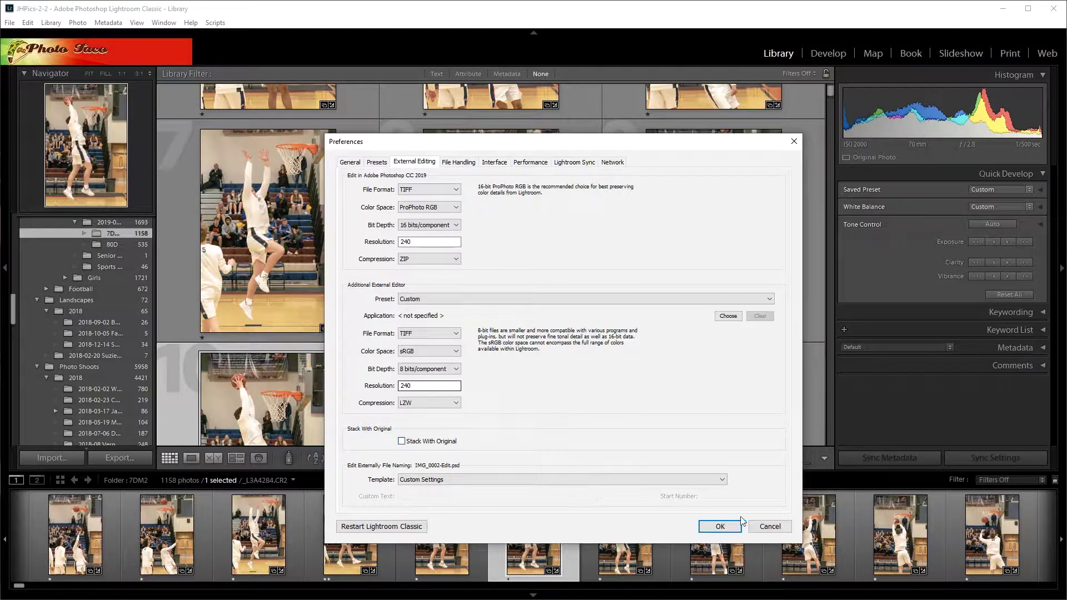
click(764, 526)
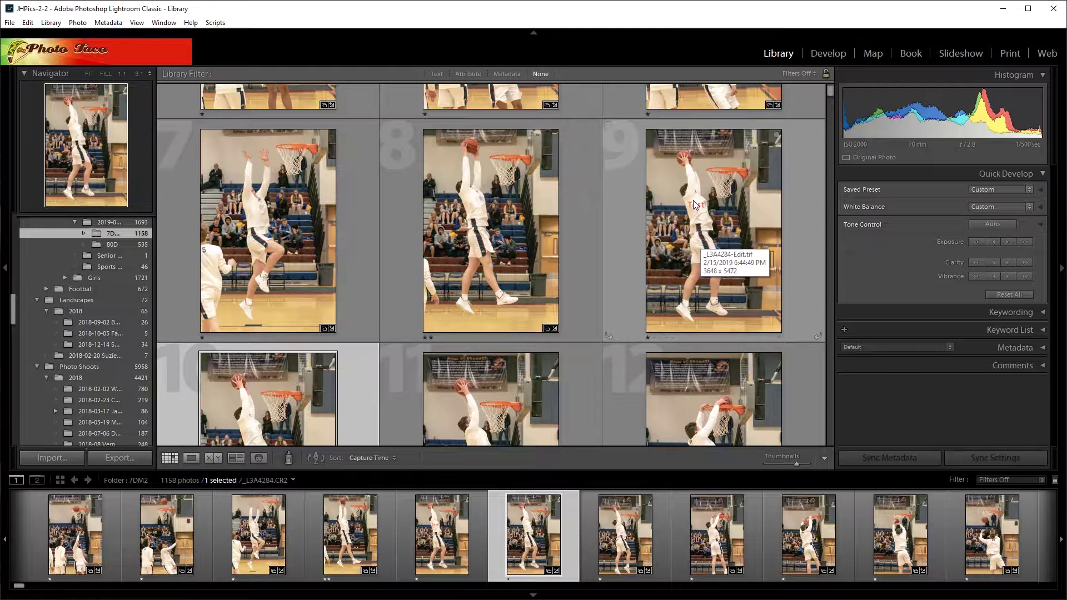
- Load phototacopodcast.com and search its posts for 'saved photoshop lightroom'
text(phototacopodcast.com/)
key(Return)
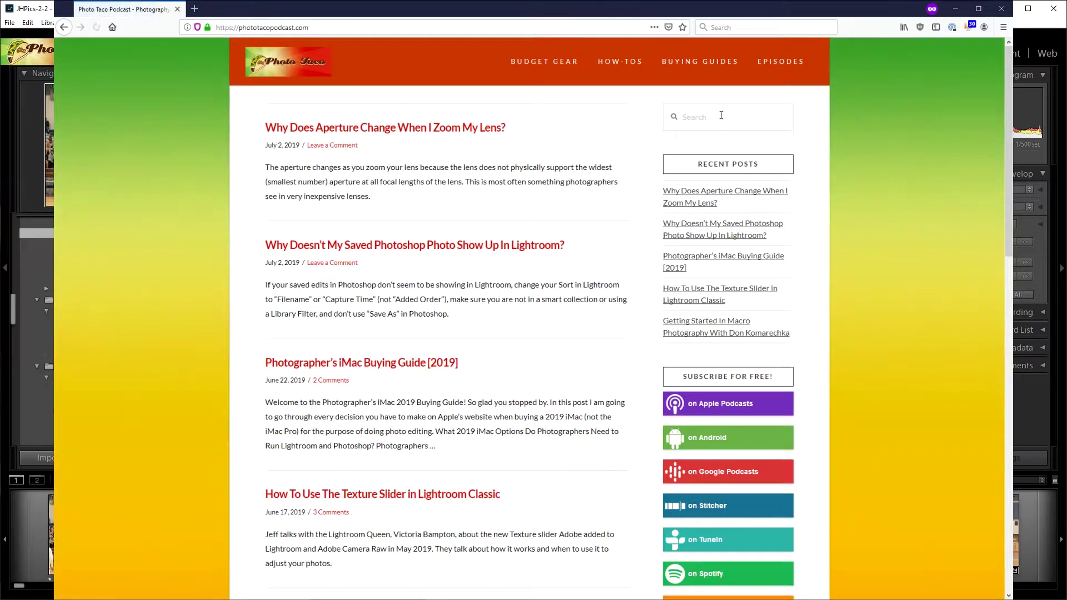
click(721, 115)
text(saved photoshop lightroom)
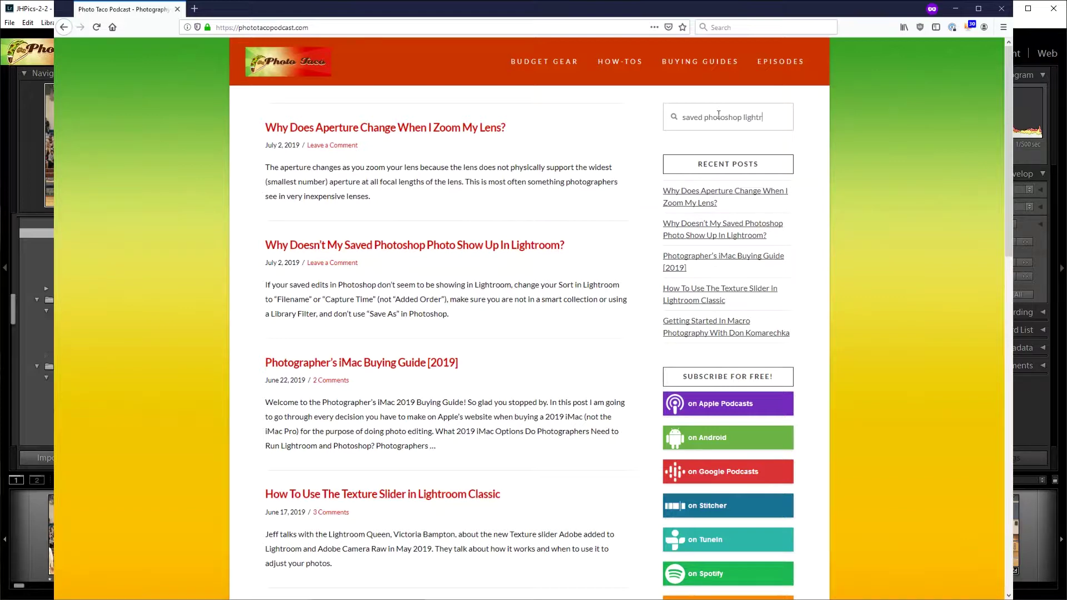
key(Return)
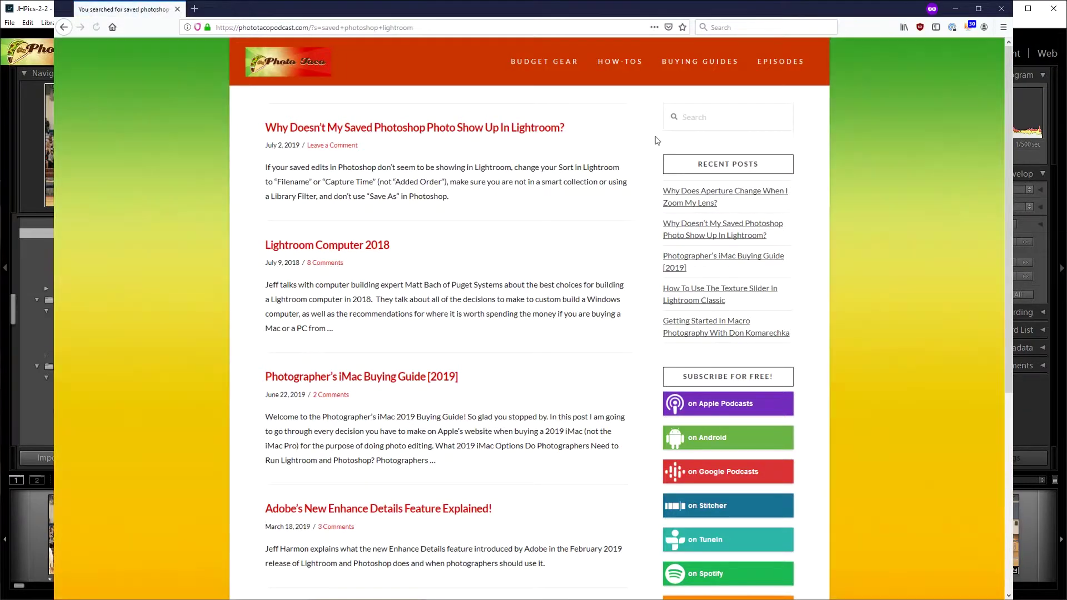
- Read the article 'Why Doesn't My Saved Photoshop Photo Show Up In Lightroom?'
click(459, 129)
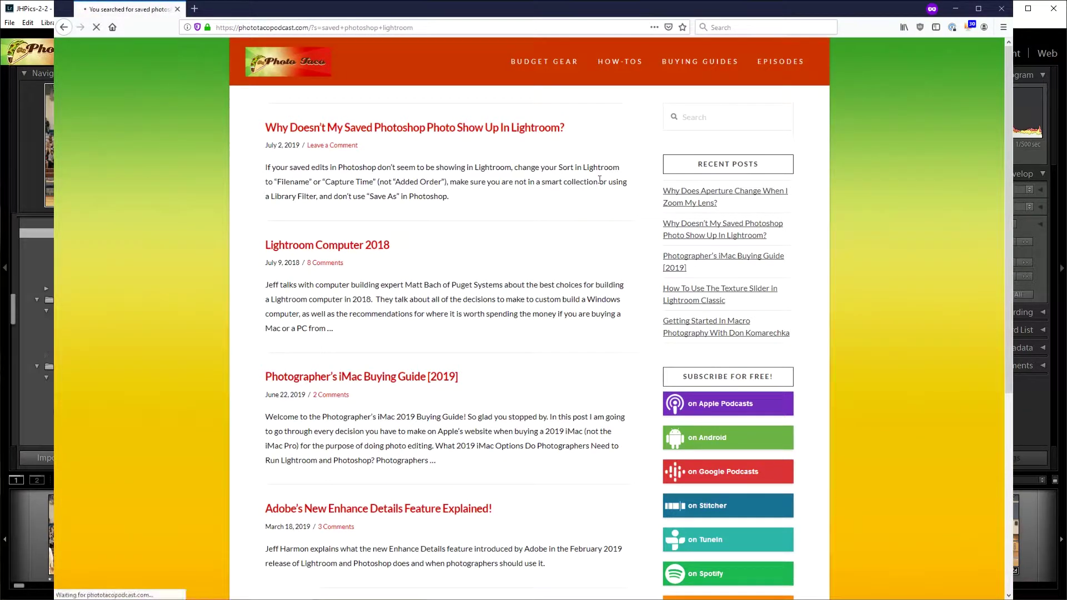
scroll(483, 350, down, 13)
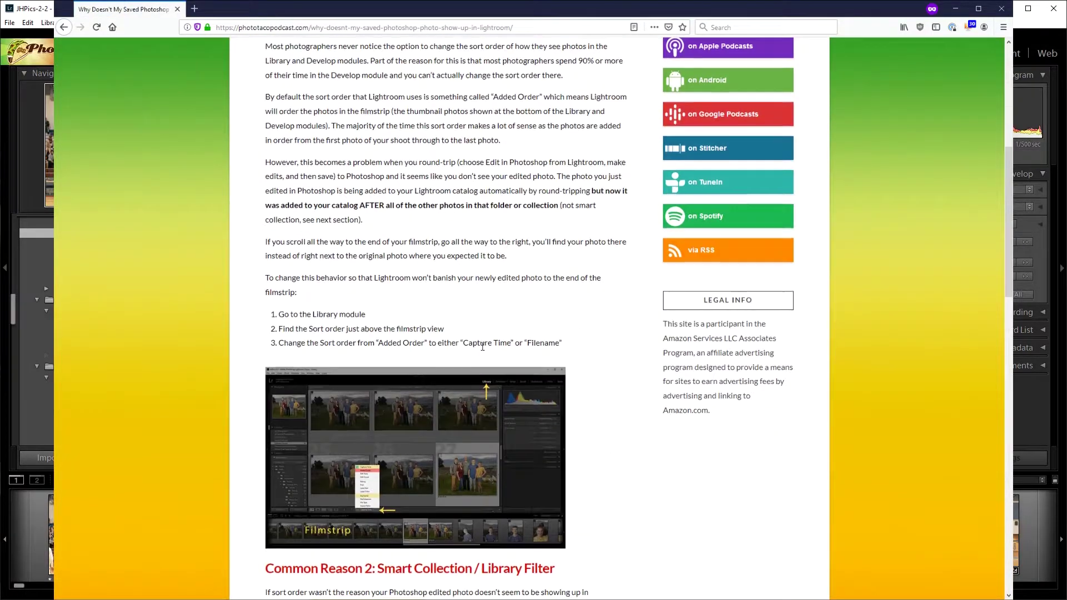
scroll(483, 350, down, 12)
scroll(453, 255, up, 3)
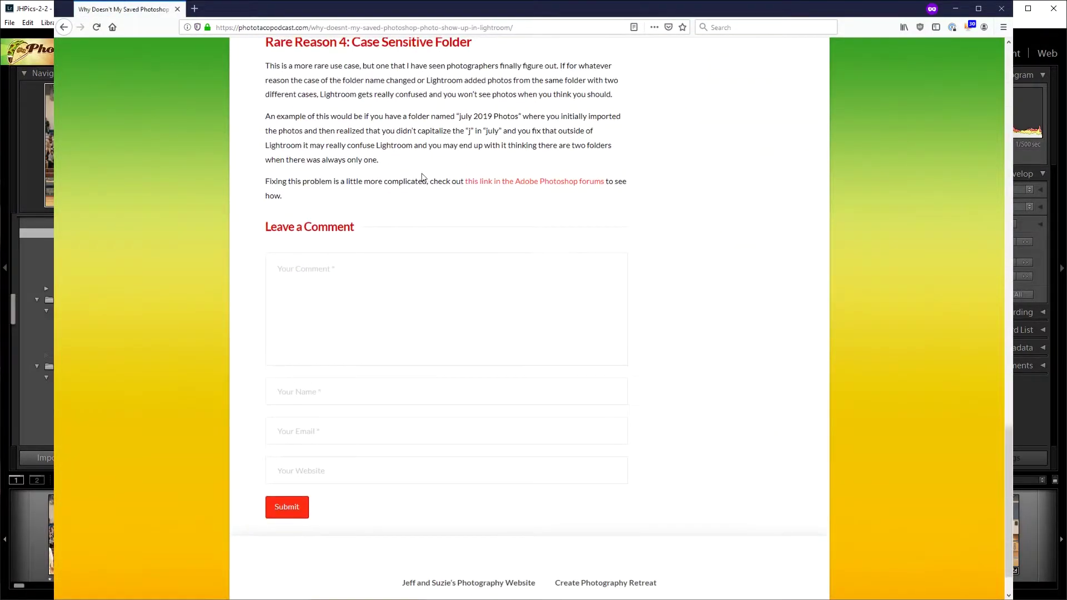
- Switch from Firefox back to Lightroom Classic's Library grid of the 7DM2 folder
key(alt+Tab)
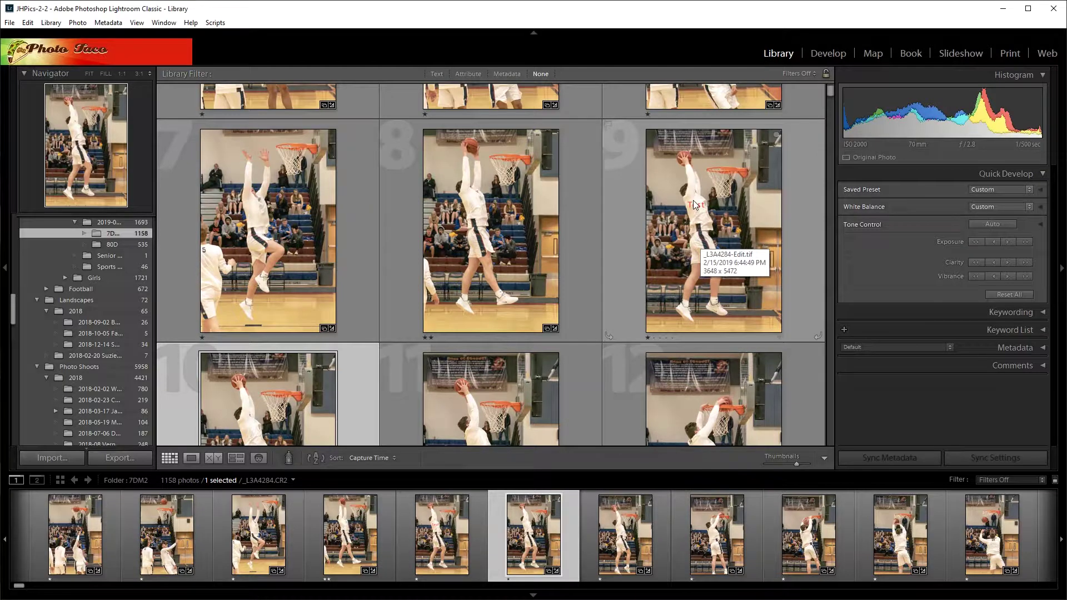